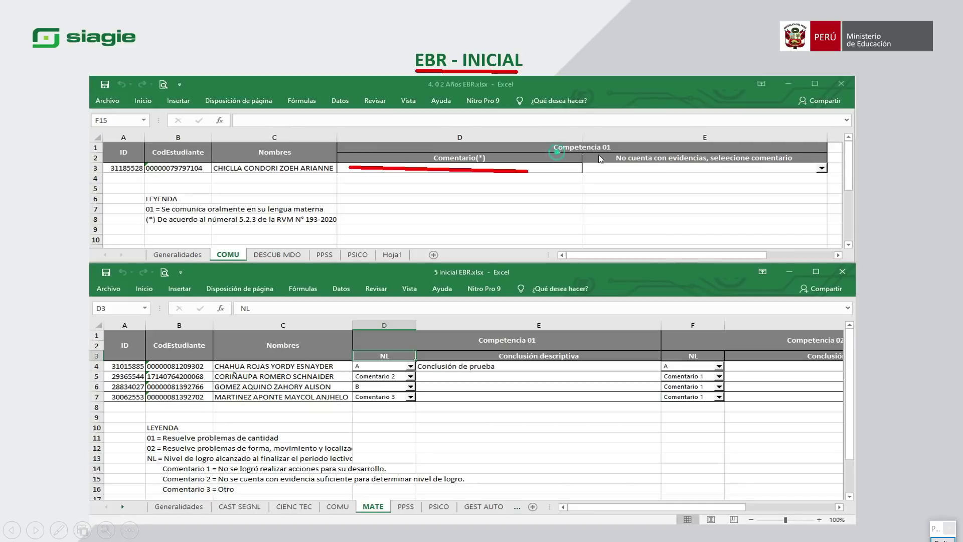
- Draw red pen underlines under Competencia 01, the 5 Inicial EBR.xlsx file name and the NL header grade
drag(555, 153, 612, 153)
drag(434, 277, 492, 279)
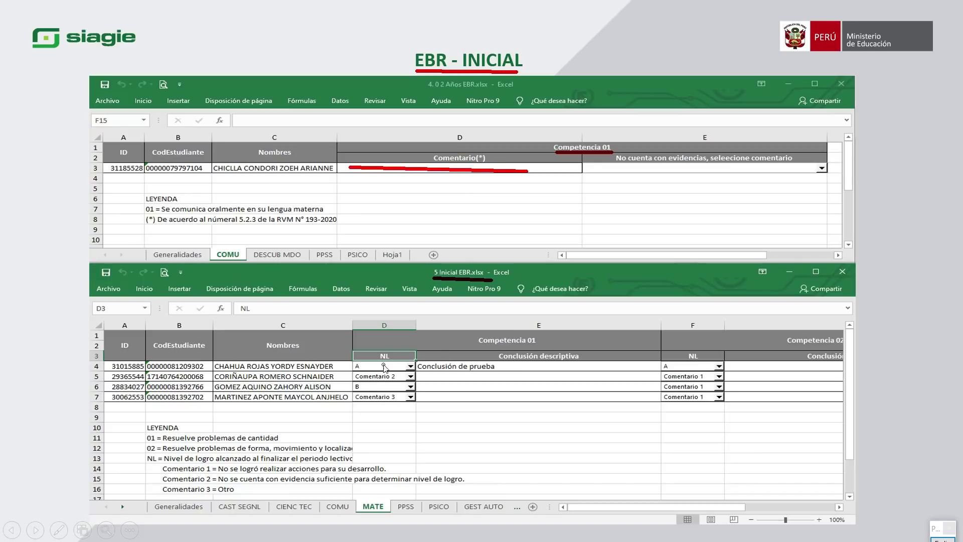
drag(379, 364, 394, 364)
- On the EBR - PRIMARIA slide, underline the title, 6 Primaria EBR.xlsx and the first student code
key(Right)
drag(418, 86, 561, 84)
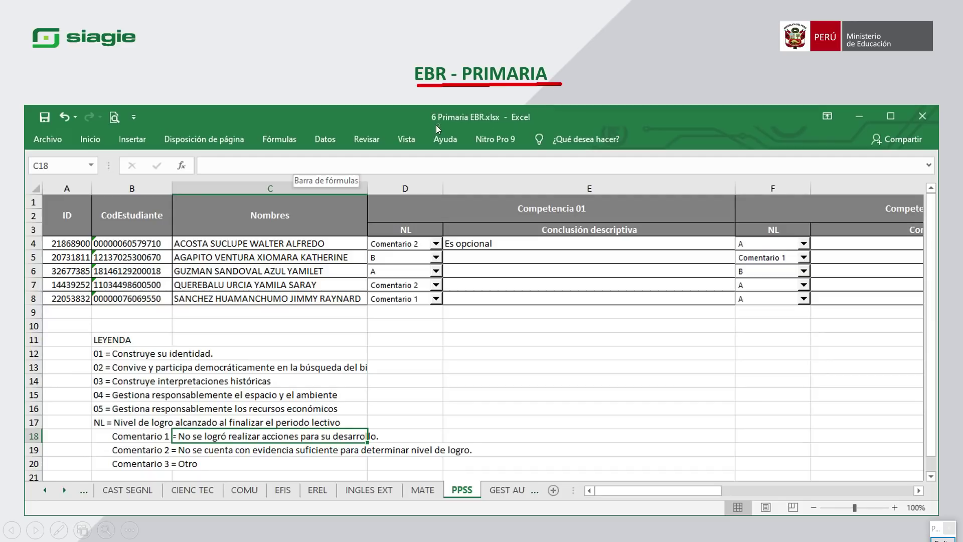
drag(435, 125, 507, 126)
drag(102, 244, 223, 247)
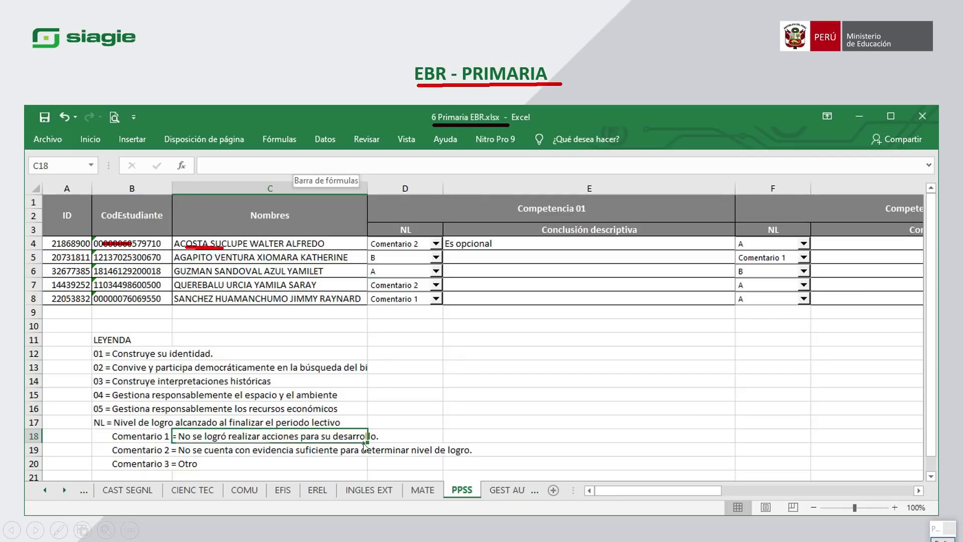
- Underline the Comentario 1 and 2 legends, then underline EBR – SECUNDARIA DE 1° - 2° on the next slide
drag(176, 443, 364, 444)
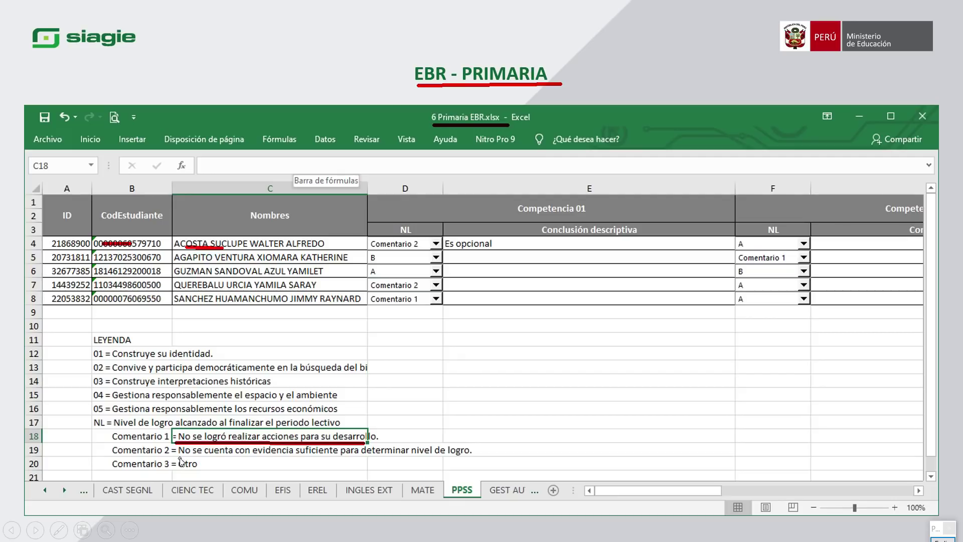
drag(176, 457, 473, 457)
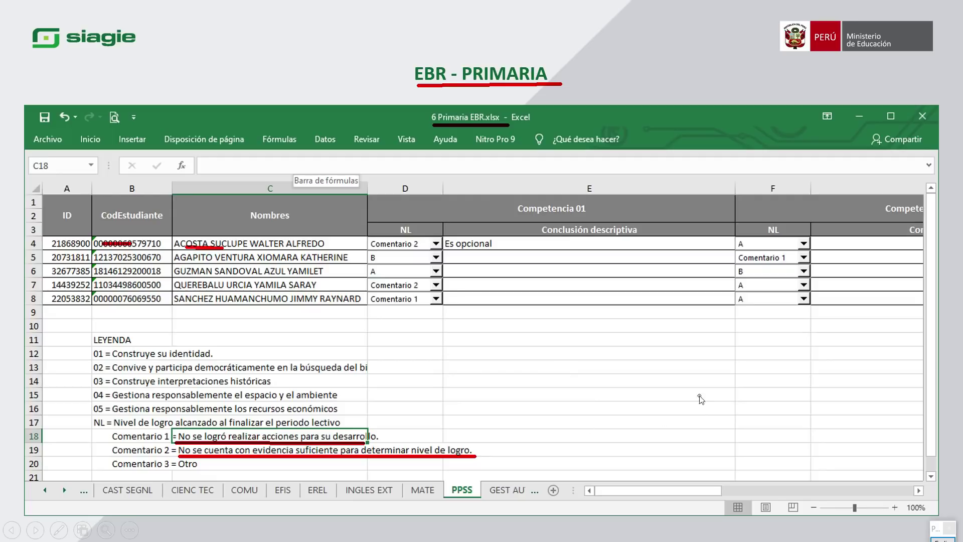
key(Right)
mouse_move(78, 169)
mouse_down()
mouse_move(39, 174)
mouse_move(162, 202)
mouse_up()
drag(42, 219, 106, 224)
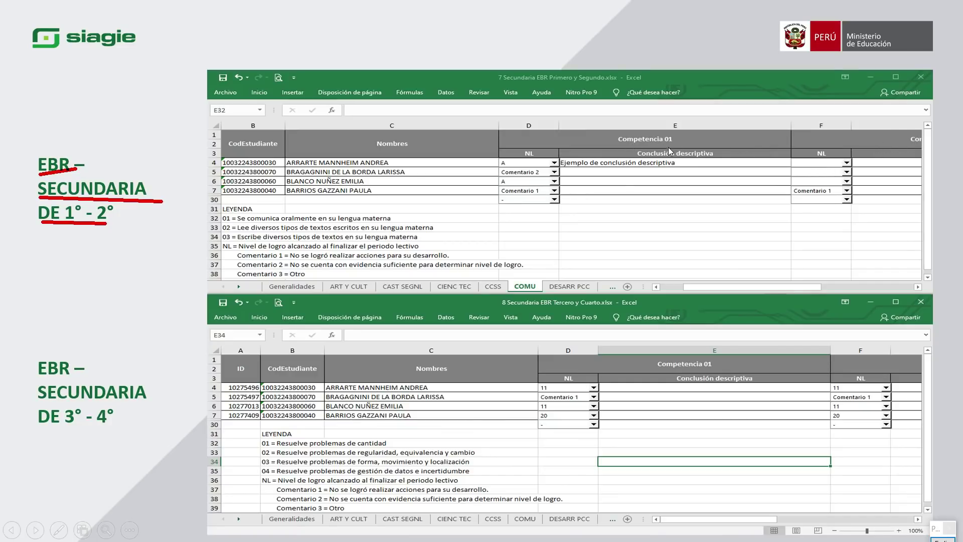
- Underline the EBR – SECUNDARIA DE 3° - 4° label and the Conclusión descriptiva header
mouse_move(38, 378)
mouse_down()
mouse_move(72, 375)
mouse_move(146, 401)
mouse_up()
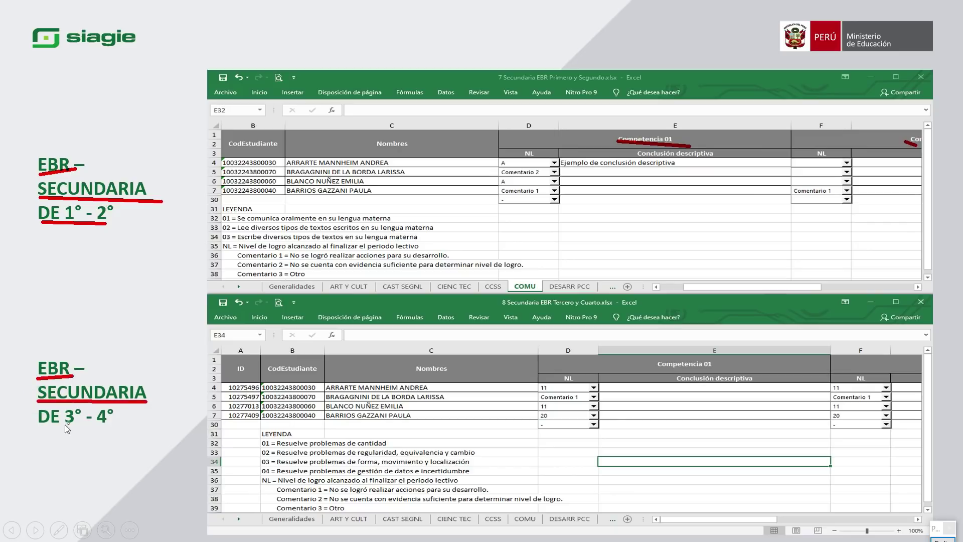
drag(88, 429, 100, 427)
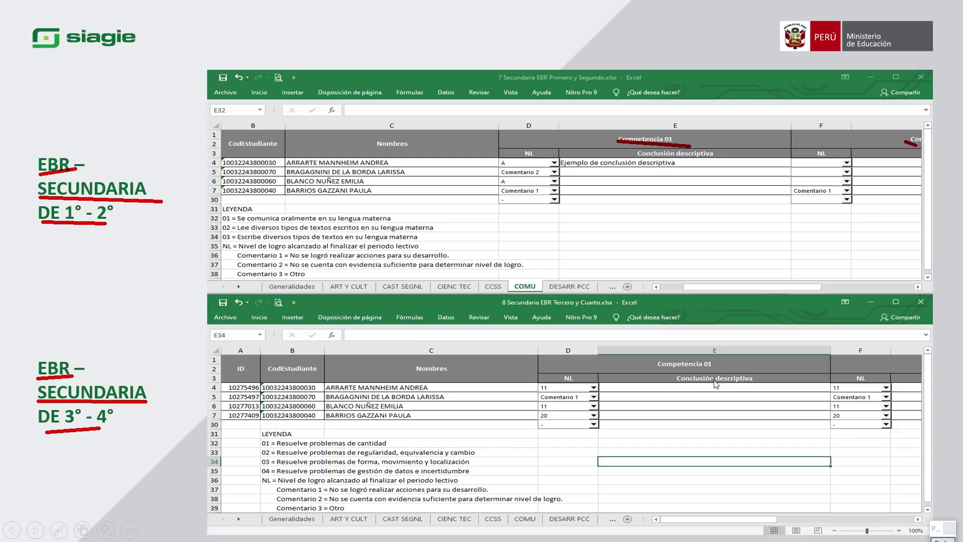
mouse_move(668, 392)
mouse_down()
mouse_move(773, 402)
mouse_move(760, 386)
mouse_up()
- Underline the four legend lines, then underline the EBR – SECUNDARIA 5° slide title
drag(279, 446, 404, 446)
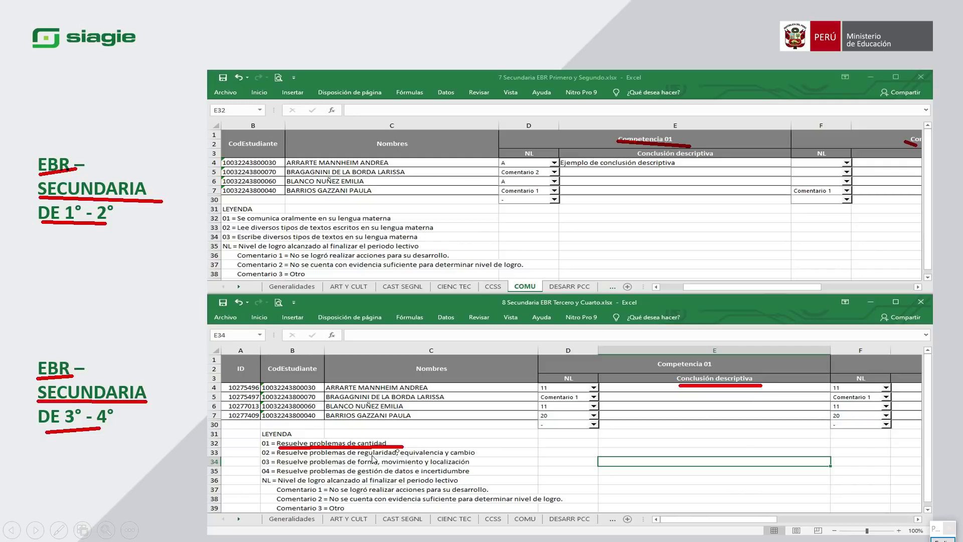
drag(278, 455, 477, 455)
drag(278, 475, 471, 474)
mouse_move(280, 491)
mouse_down()
mouse_move(492, 493)
mouse_move(365, 507)
mouse_move(572, 508)
mouse_up()
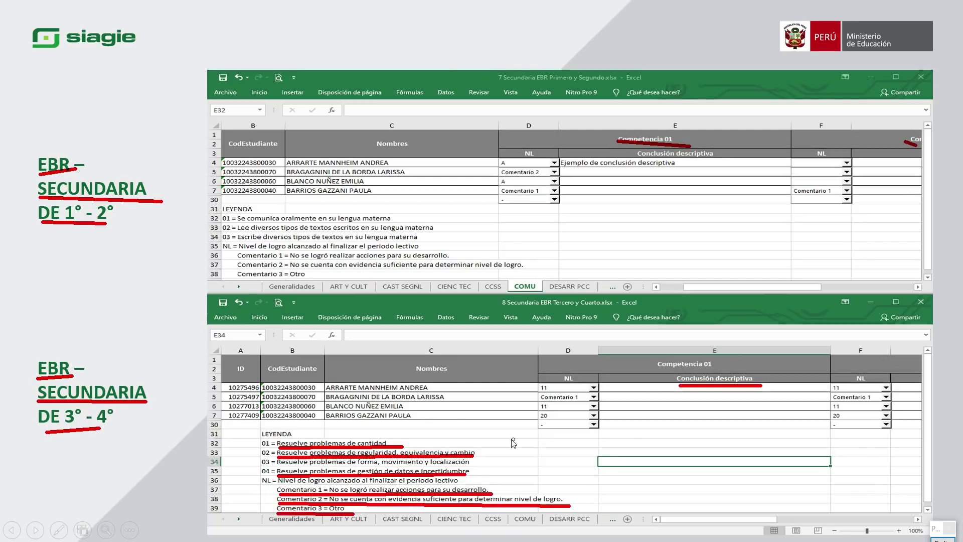
key(Right)
drag(391, 90, 582, 89)
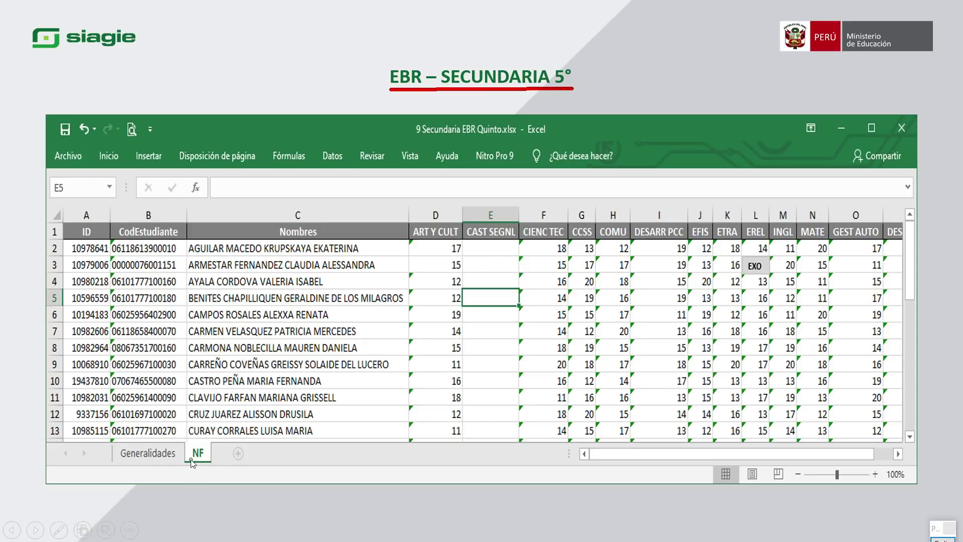
- Mark the NF sheet tab and the 17 grades in D2 and O2, then advance to the EBE slide
drag(190, 460, 204, 458)
drag(447, 252, 459, 251)
drag(871, 255, 881, 255)
key(Right)
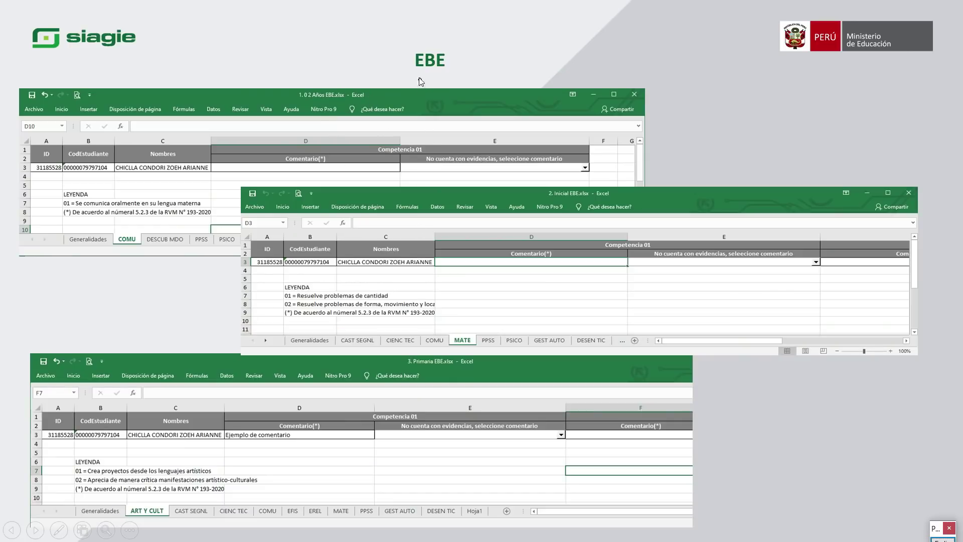
- Underline the EBE title in red and advance to the EBA slide
drag(415, 72, 453, 70)
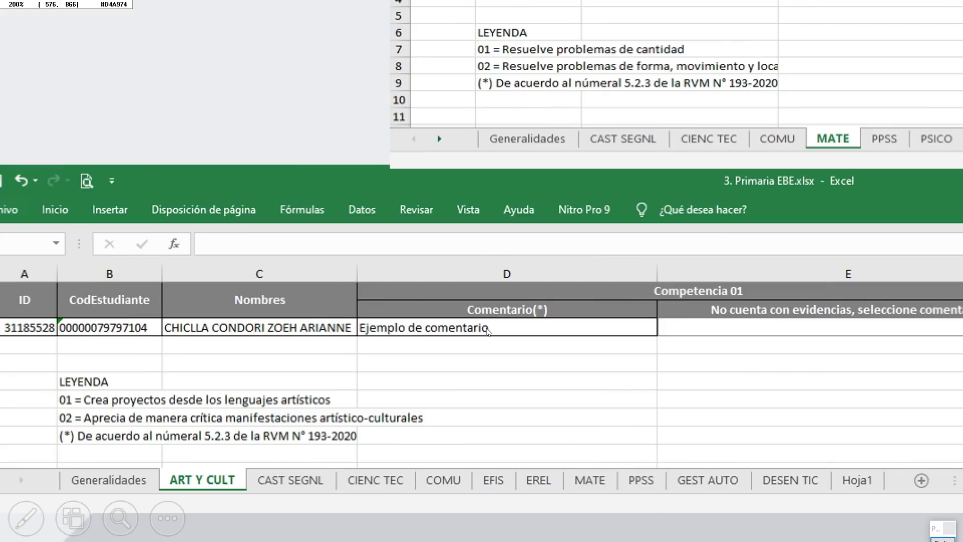
key(Right)
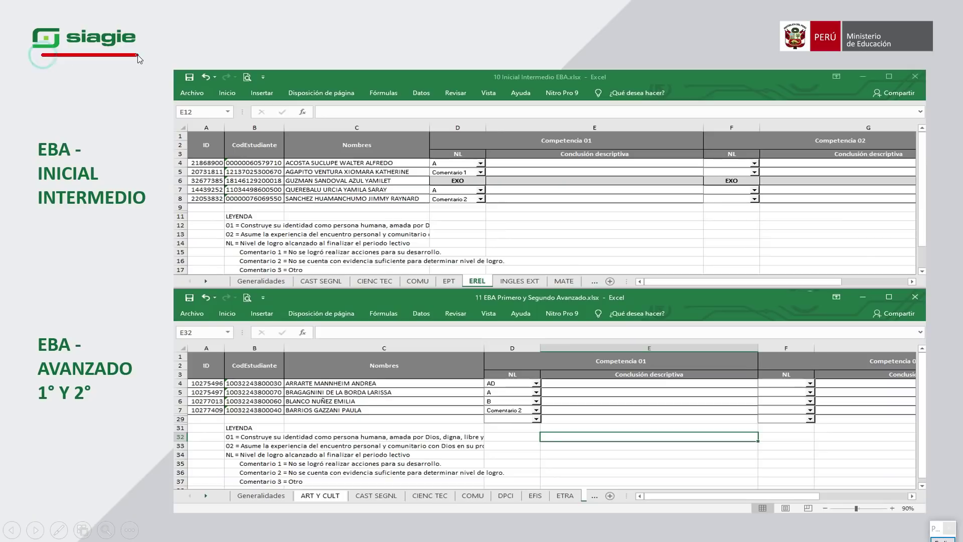
- Underline EBA - INICIAL INTERMEDIO in the upper level label
drag(56, 159, 91, 156)
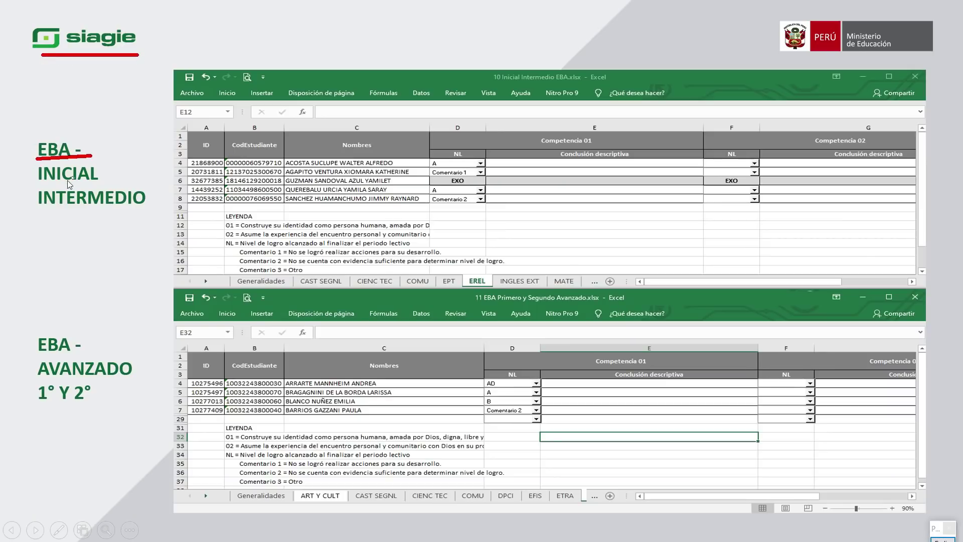
drag(43, 183, 121, 185)
drag(47, 210, 119, 216)
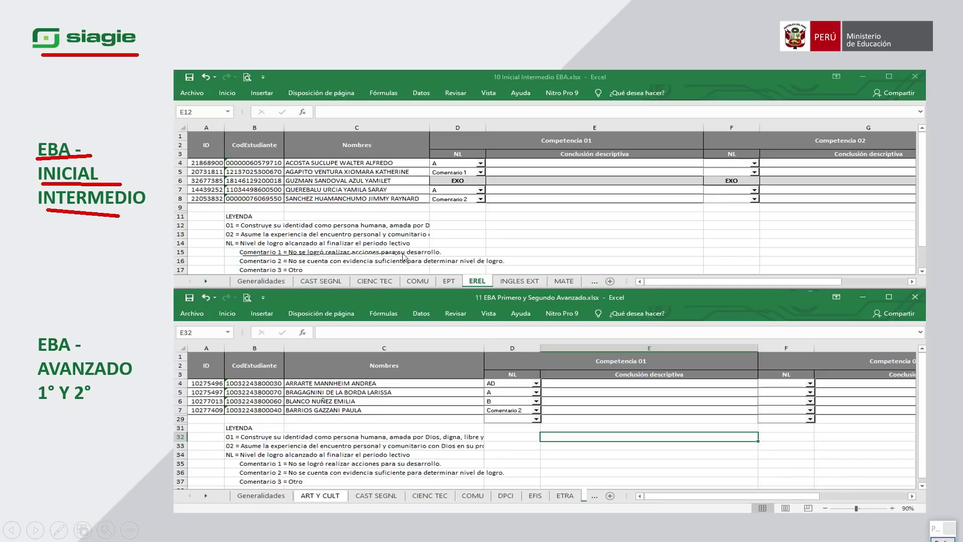
- Underline the Comentario 1/2 legends, Competencia 01 and 02 headers, and EBA - AVANZADO 1° Y 2°
mouse_move(444, 256)
mouse_down()
mouse_move(242, 255)
mouse_move(500, 266)
mouse_up()
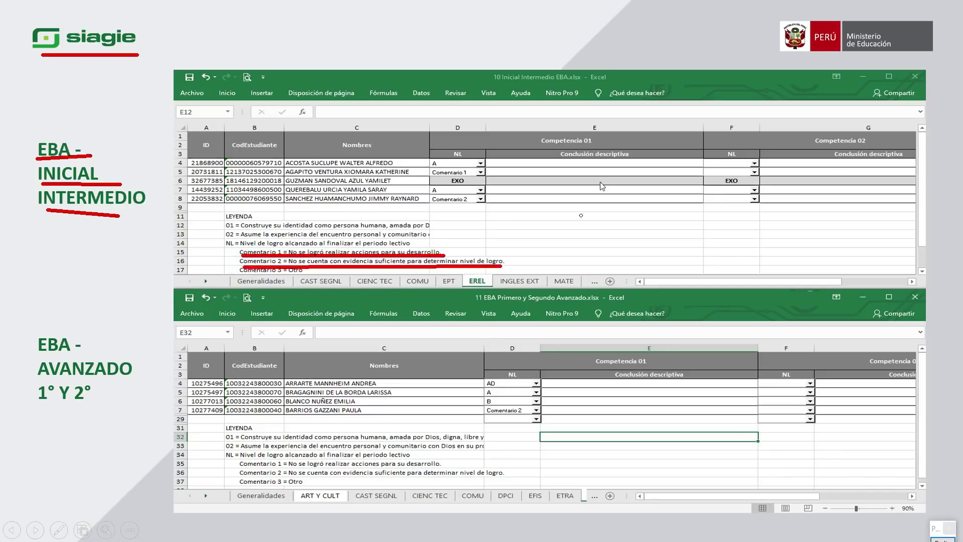
drag(543, 145, 592, 144)
drag(817, 145, 863, 145)
drag(38, 354, 70, 353)
drag(121, 378, 122, 380)
drag(37, 405, 83, 405)
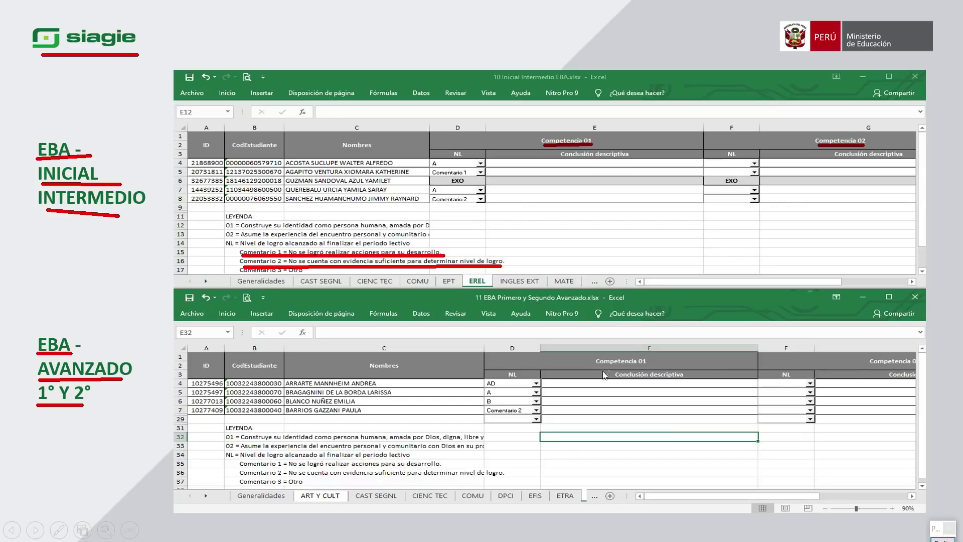
- Underline Competencia 01 and Conclusión descriptiva, then the next slide's EBA - AVANZADO 3° ANUAL label
drag(596, 364, 661, 364)
drag(613, 381, 685, 375)
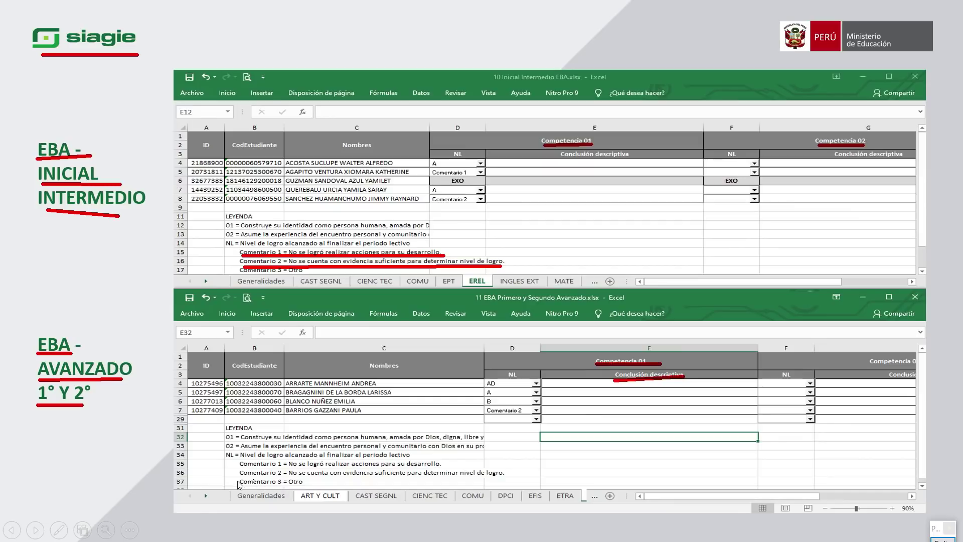
key(Right)
mouse_move(38, 128)
mouse_down()
mouse_move(84, 129)
mouse_move(110, 155)
mouse_move(143, 158)
mouse_move(123, 179)
mouse_up()
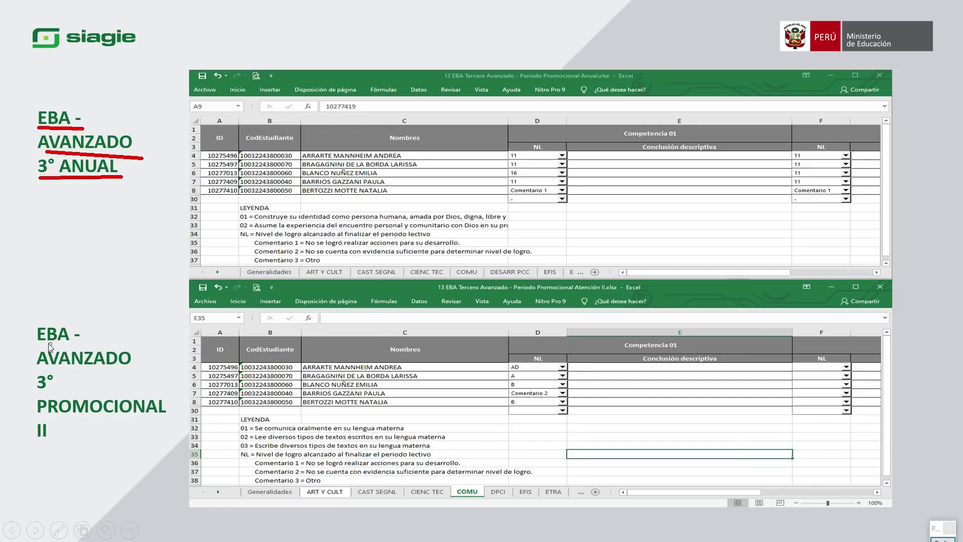
- Underline the EBA - AVANZADO 3° Promocional label, then advance to the EBA Avanzado 4° slide
mouse_move(34, 340)
mouse_down()
mouse_move(94, 341)
mouse_move(136, 361)
mouse_up()
drag(32, 394, 155, 423)
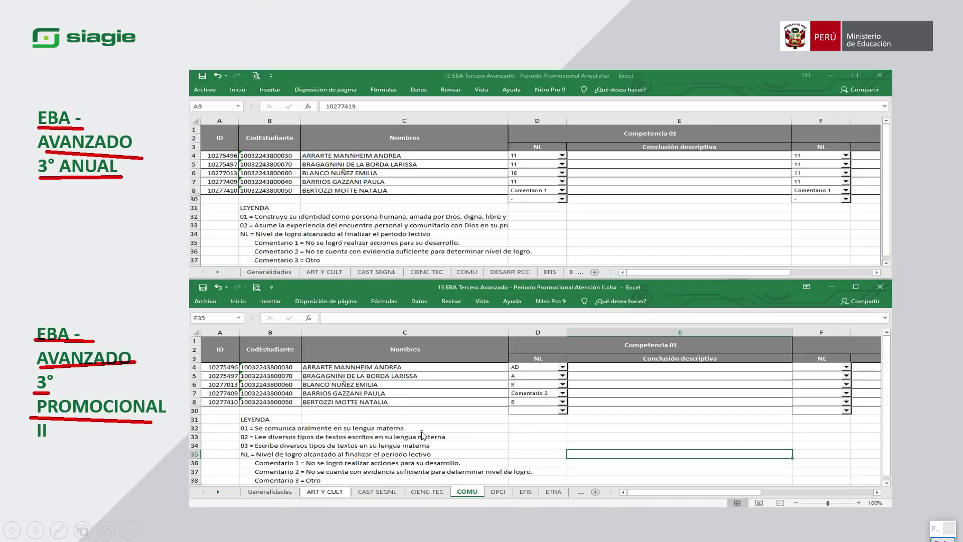
key(Right)
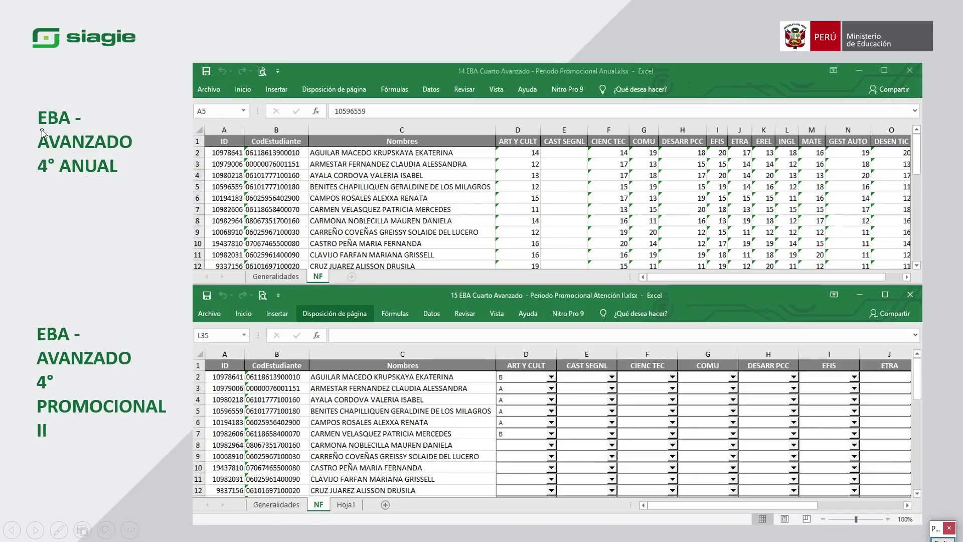
- Underline the EBA - AVANZADO 4° ANUAL and 4° PROMOCIONAL labels in red
mouse_move(39, 130)
mouse_down()
mouse_move(83, 129)
mouse_move(95, 149)
mouse_move(150, 148)
mouse_up()
drag(43, 177, 117, 178)
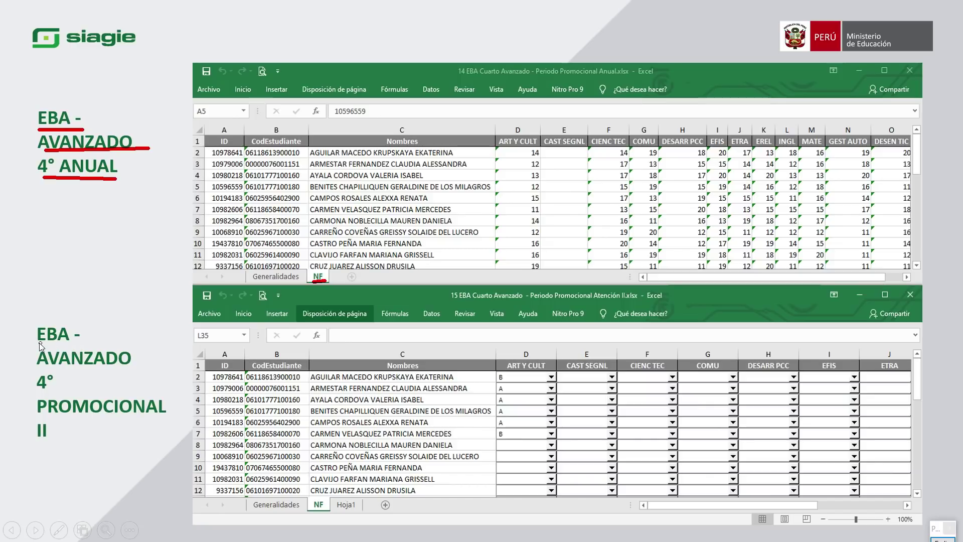
mouse_move(37, 341)
mouse_down()
mouse_move(78, 345)
mouse_move(137, 373)
mouse_up()
mouse_move(50, 395)
mouse_down()
mouse_move(37, 400)
mouse_move(105, 418)
mouse_up()
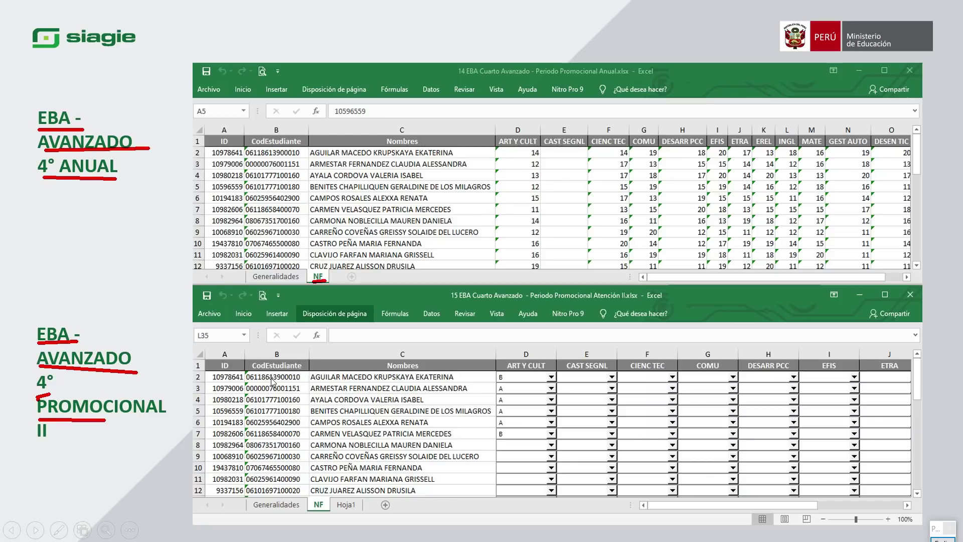
- Underline the first student's code and name and the NF tab, then advance to the report cards slide
drag(248, 385, 409, 382)
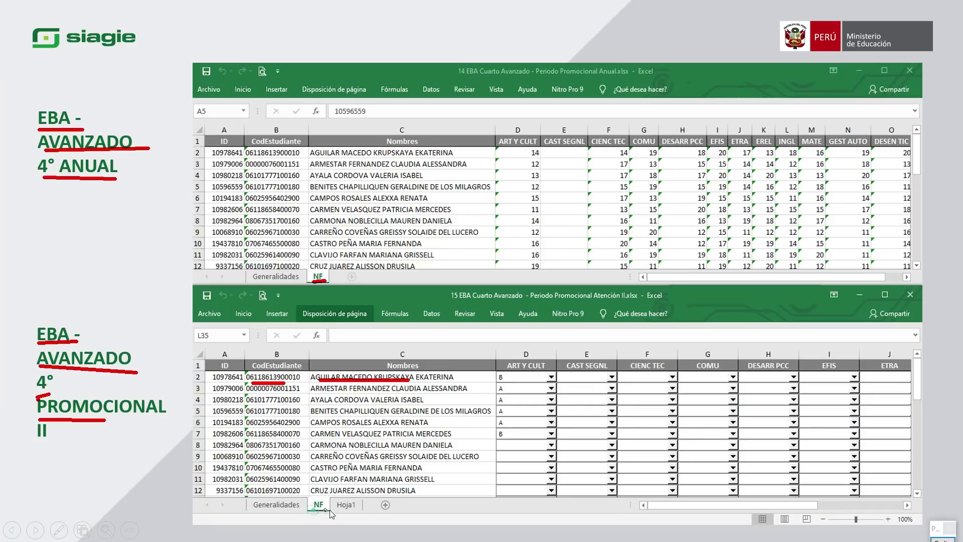
drag(329, 510, 312, 510)
key(Right)
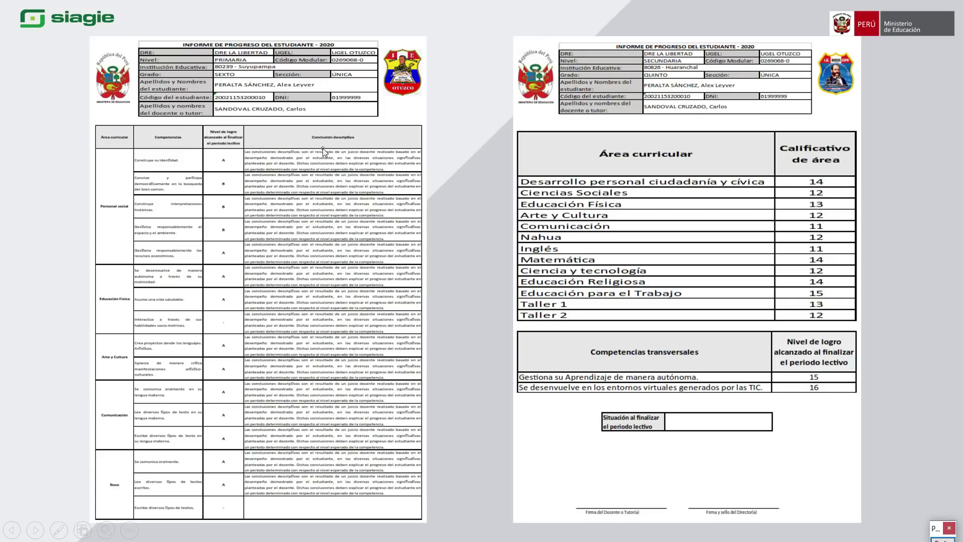
key(super+plus)
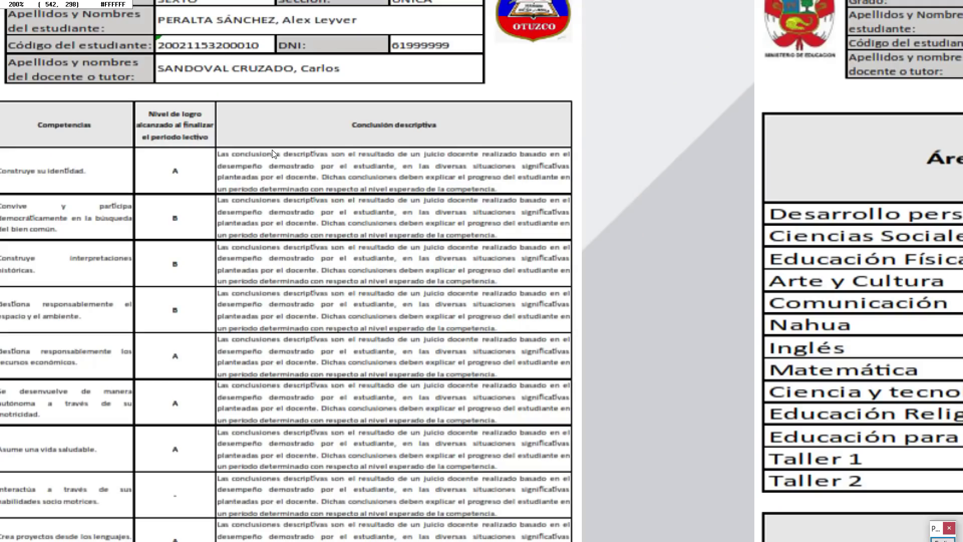
key(super+minus)
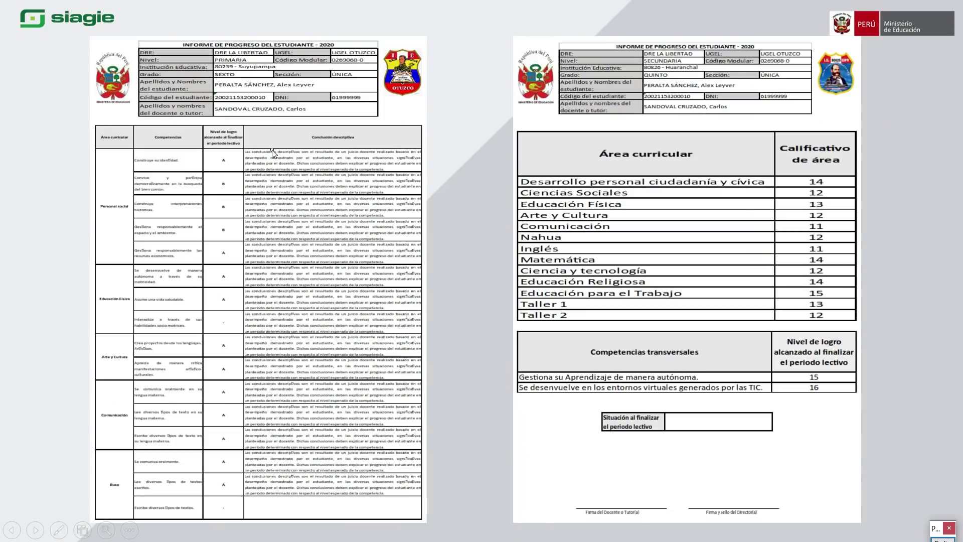